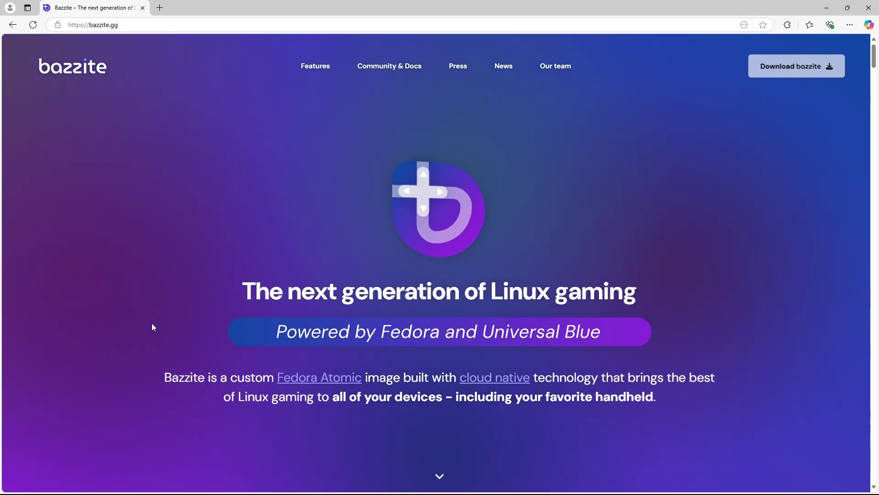
Scroll through bazzite.gg and open the Hardware Compatibility for Gaming docs listing minimum requirements
{"action": "scroll", "coordinate": [152, 327], "scroll_direction": "down", "scroll_amount": 3}
{"action": "scroll", "coordinate": [152, 327], "scroll_direction": "down", "scroll_amount": 4}
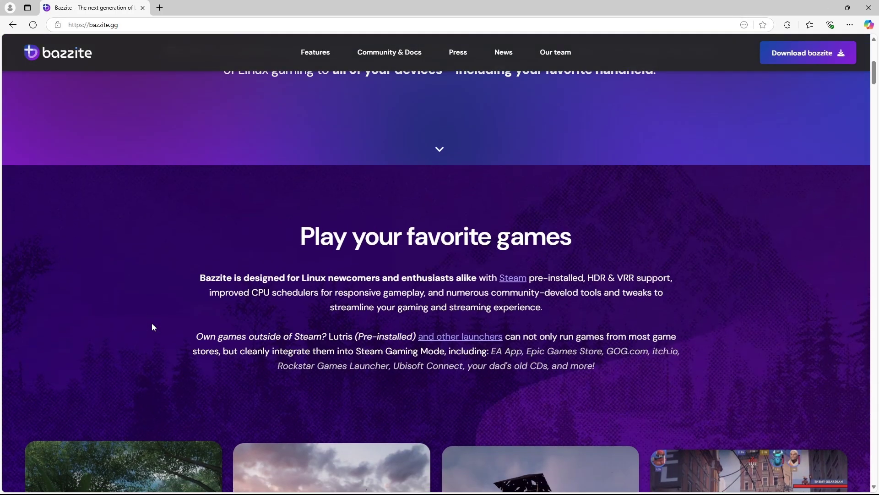
{"action": "scroll", "coordinate": [152, 326], "scroll_direction": "down", "scroll_amount": 5}
{"action": "scroll", "coordinate": [152, 327], "scroll_direction": "up", "scroll_amount": 1}
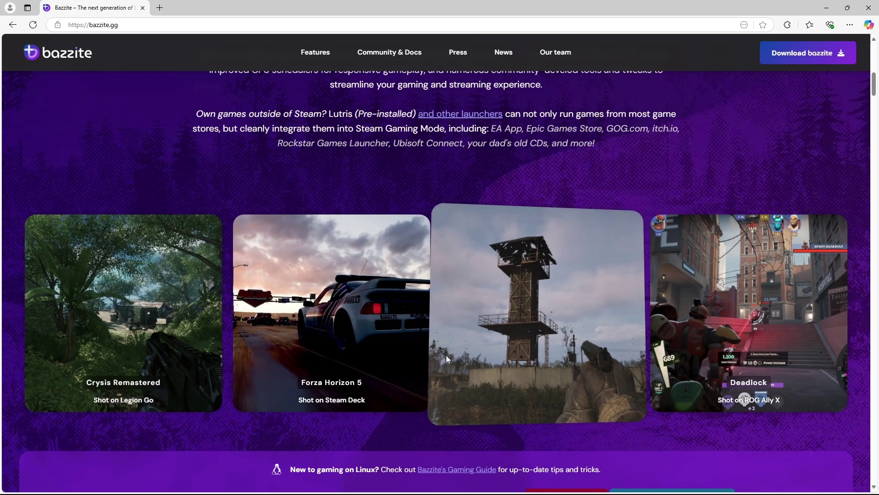
{"action": "scroll", "coordinate": [864, 353], "scroll_direction": "down", "scroll_amount": 10}
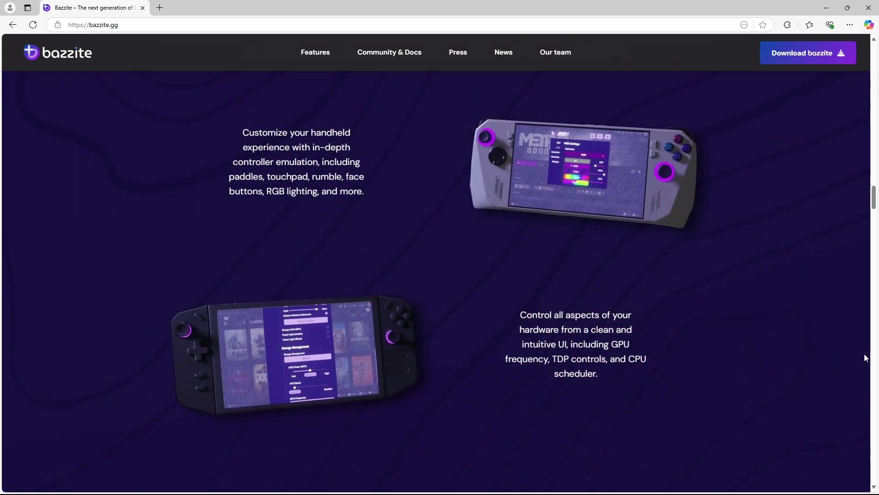
{"action": "scroll", "coordinate": [861, 366], "scroll_direction": "down", "scroll_amount": 3}
{"action": "scroll", "coordinate": [857, 374], "scroll_direction": "down", "scroll_amount": 5}
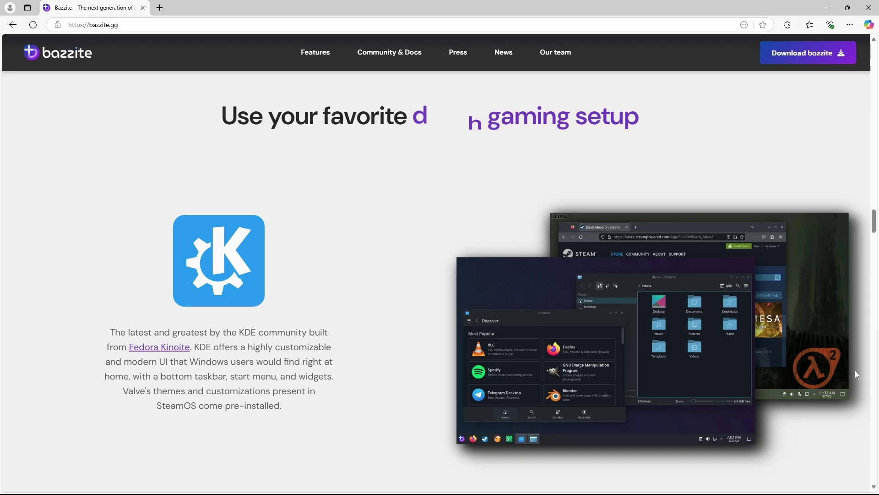
{"action": "scroll", "coordinate": [855, 370], "scroll_direction": "down", "scroll_amount": 9}
{"action": "scroll", "coordinate": [856, 381], "scroll_direction": "down", "scroll_amount": 2}
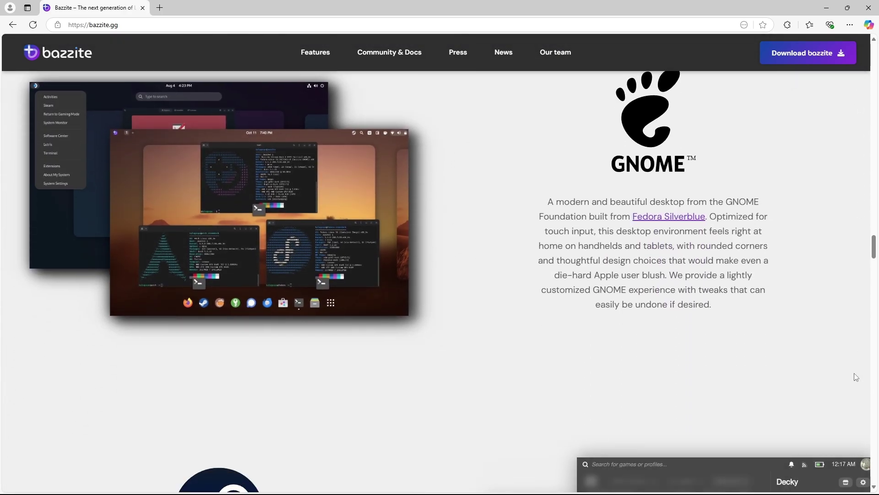
{"action": "scroll", "coordinate": [852, 394], "scroll_direction": "down", "scroll_amount": 7}
{"action": "scroll", "coordinate": [849, 403], "scroll_direction": "down", "scroll_amount": 6}
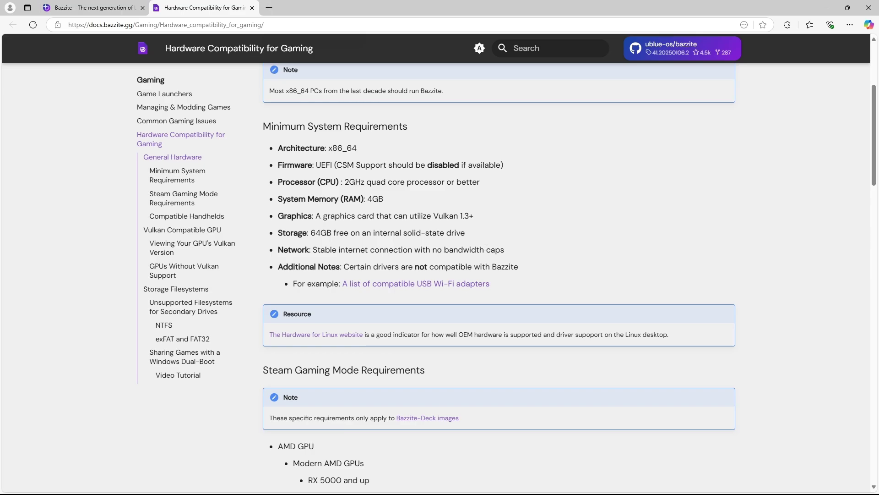
Highlight the 600M/700M integrated GPU requirement, then close the docs tab with Ctrl+W
{"action": "scroll", "coordinate": [486, 247], "scroll_direction": "down", "scroll_amount": 5}
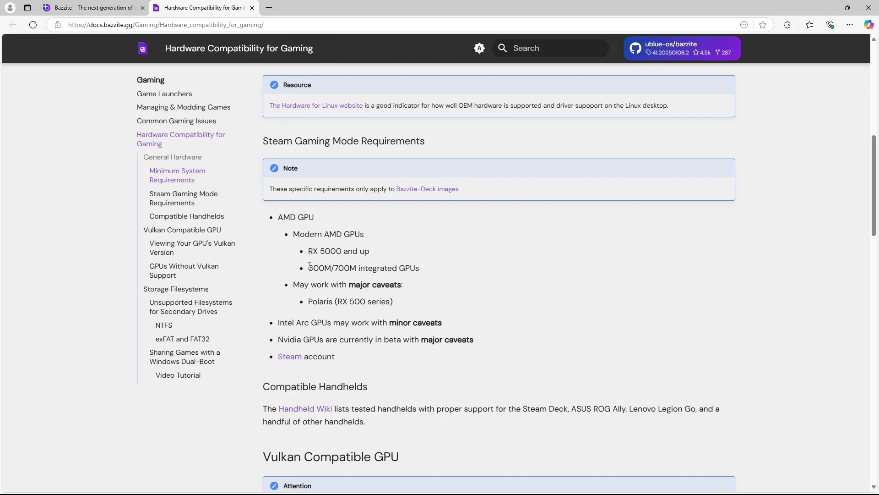
{"action": "left_click_drag", "start_coordinate": [309, 268], "coordinate": [453, 269]}
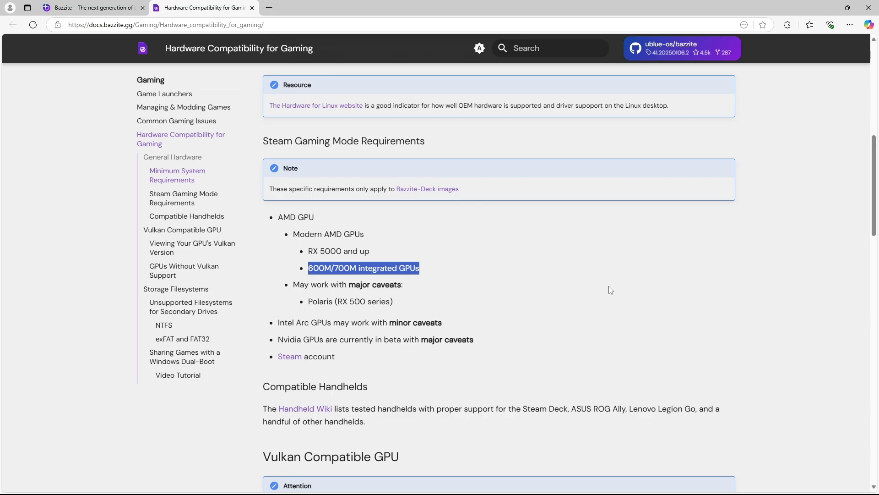
{"action": "key", "text": "ctrl+w"}
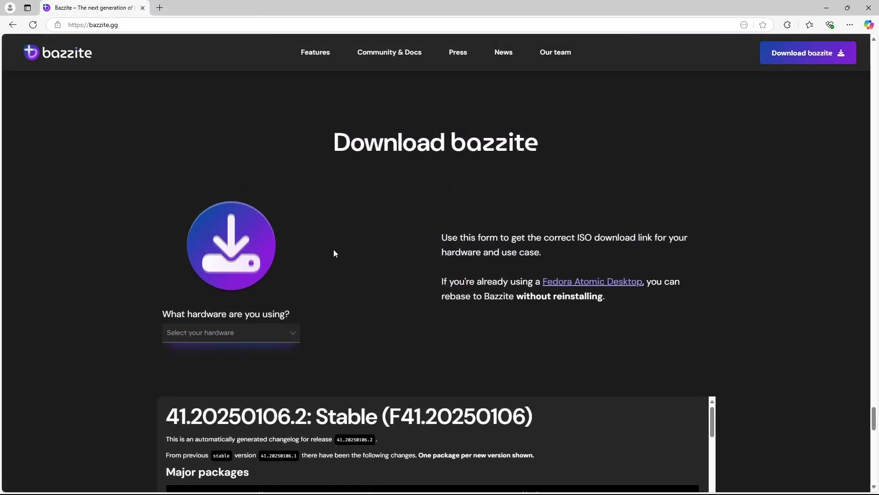
Choose Desktop, AMD (RX 4xx+), KDE (Like SteamOS), Steam Gaming Mode Yes, and download bazzite-deck
{"action": "left_click", "coordinate": [284, 333]}
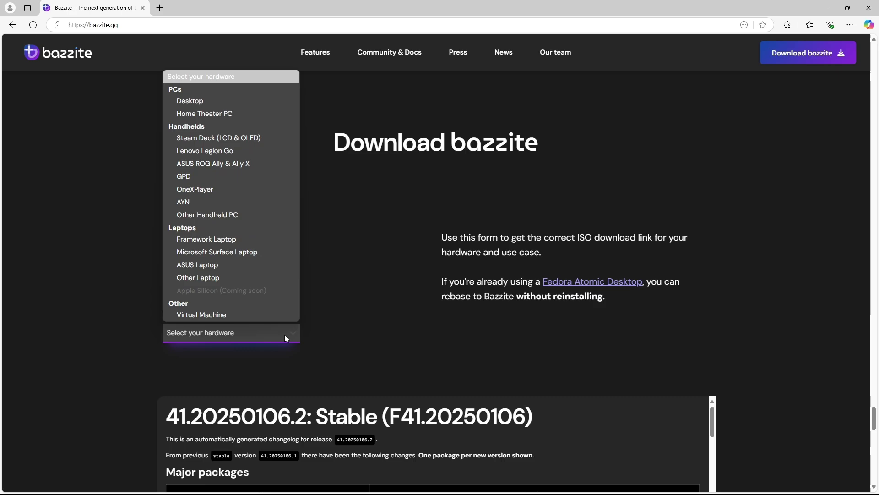
{"action": "left_click", "coordinate": [232, 101]}
{"action": "left_click", "coordinate": [237, 286]}
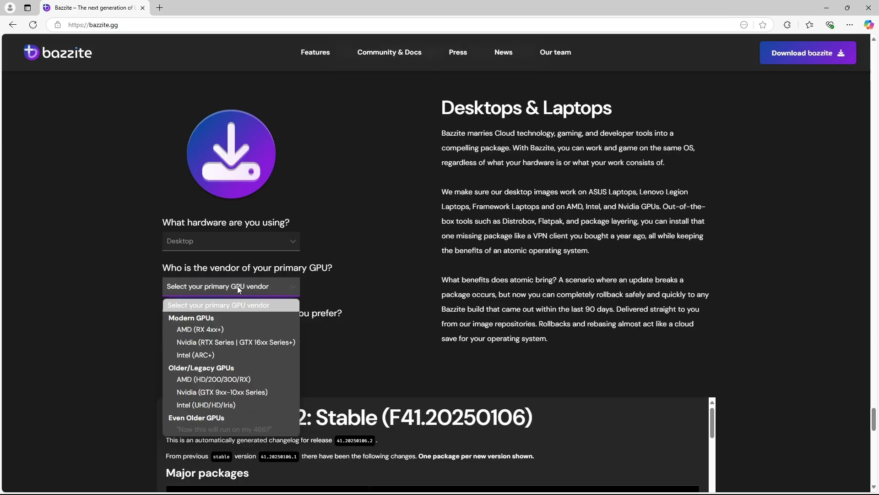
{"action": "left_click", "coordinate": [254, 329]}
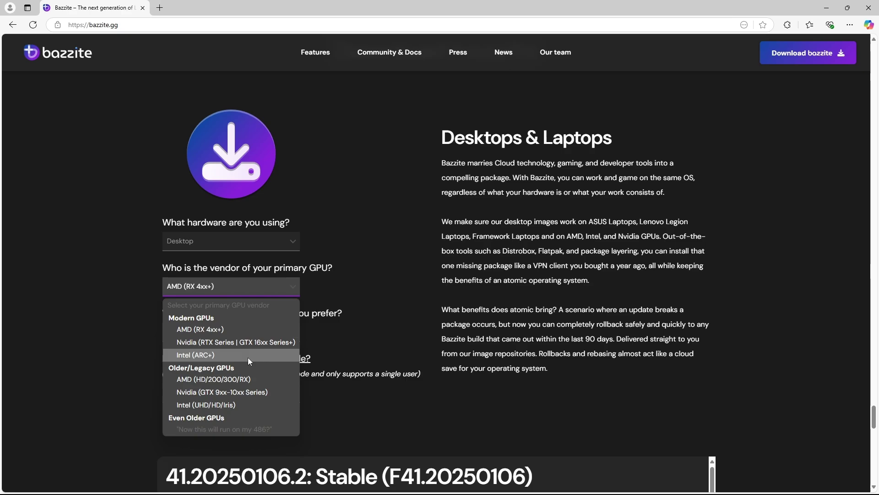
{"action": "key", "text": "Escape"}
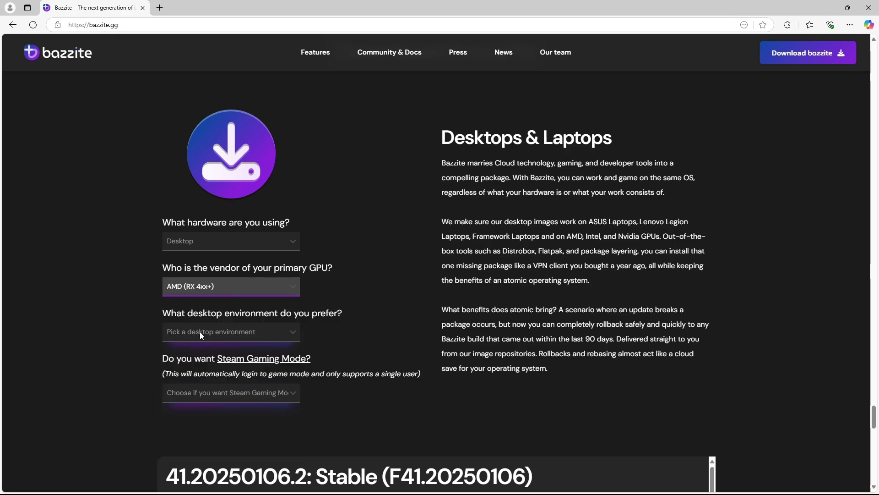
{"action": "left_click", "coordinate": [224, 331]}
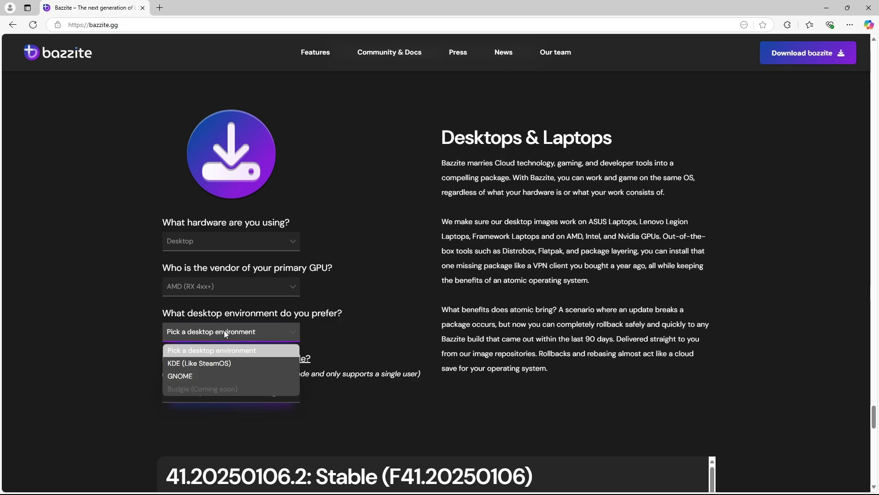
{"action": "left_click", "coordinate": [203, 364]}
{"action": "left_click", "coordinate": [219, 394]}
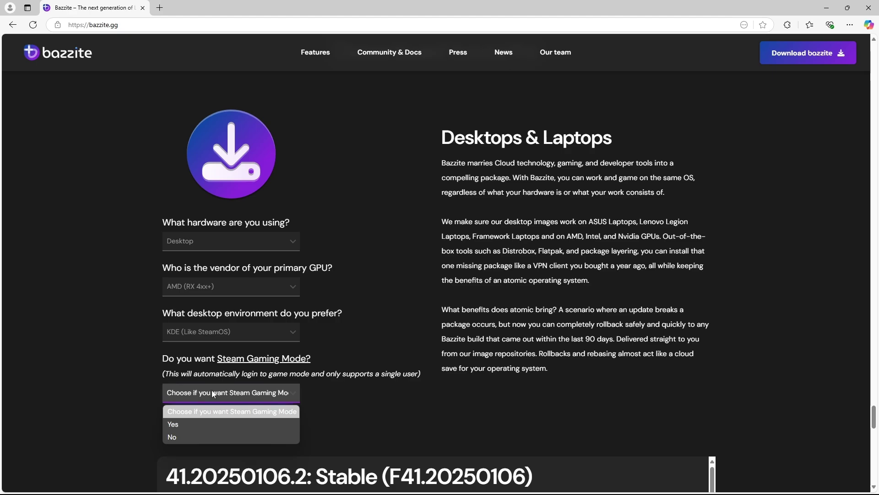
{"action": "left_click", "coordinate": [195, 426]}
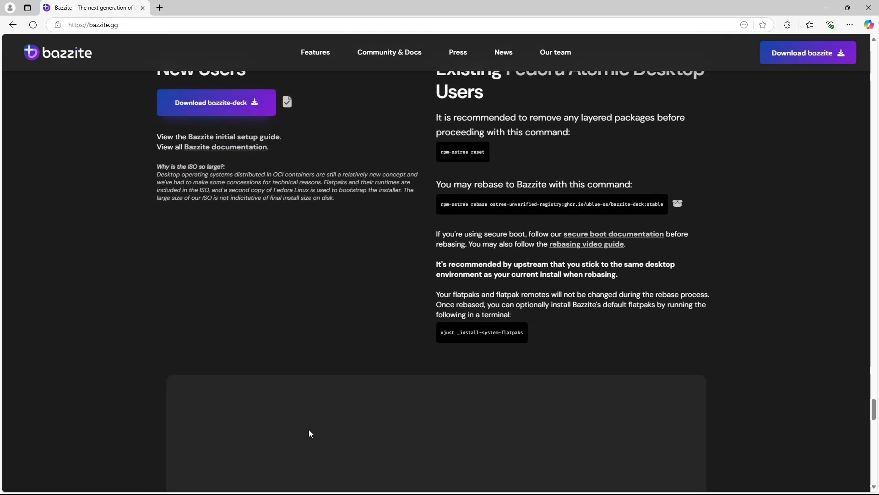
{"action": "left_click", "coordinate": [261, 111]}
Check the Downloads flyout and scroll rufus.ie down to the Download table with rufus-4.6.exe
{"action": "mouse_move", "coordinate": [715, 69]}
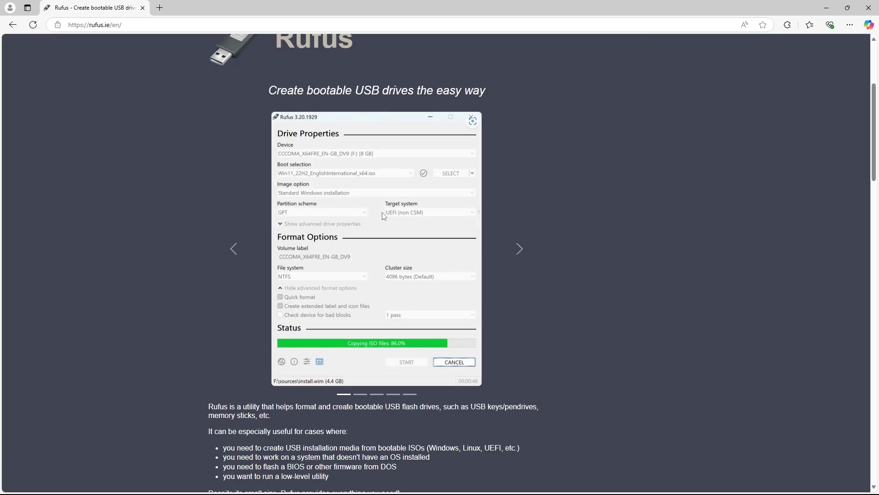
{"action": "scroll", "coordinate": [384, 216], "scroll_direction": "down", "scroll_amount": 4}
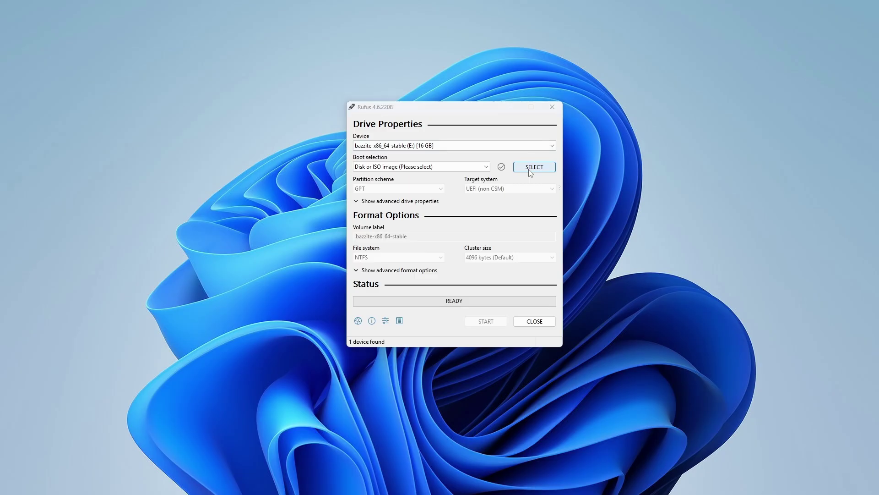
Load bazzite-deck-stable.iso, write it to the USB in DD Image mode, accept erasure, then close
{"action": "left_click", "coordinate": [527, 165]}
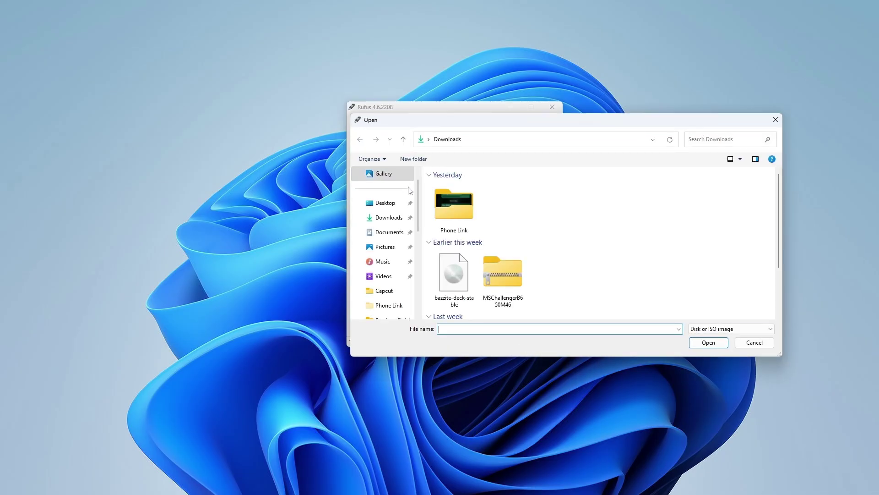
{"action": "double_click", "coordinate": [453, 275]}
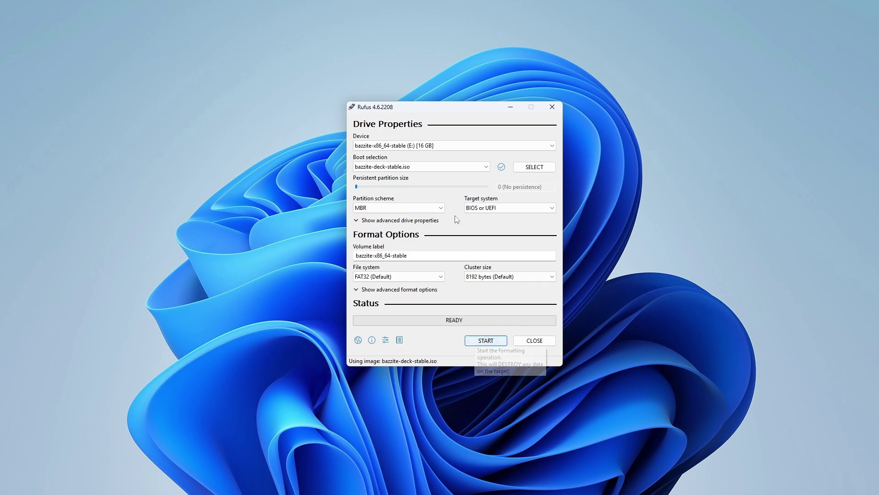
{"action": "left_click", "coordinate": [481, 342]}
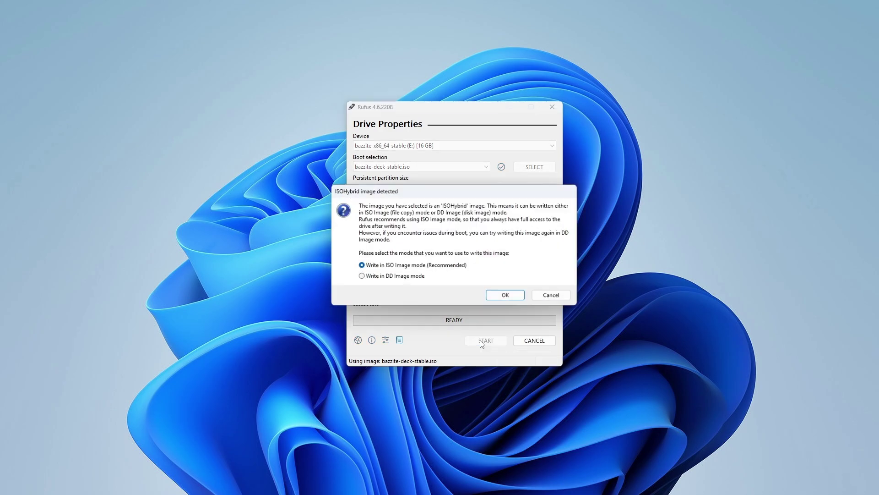
{"action": "left_click", "coordinate": [412, 277]}
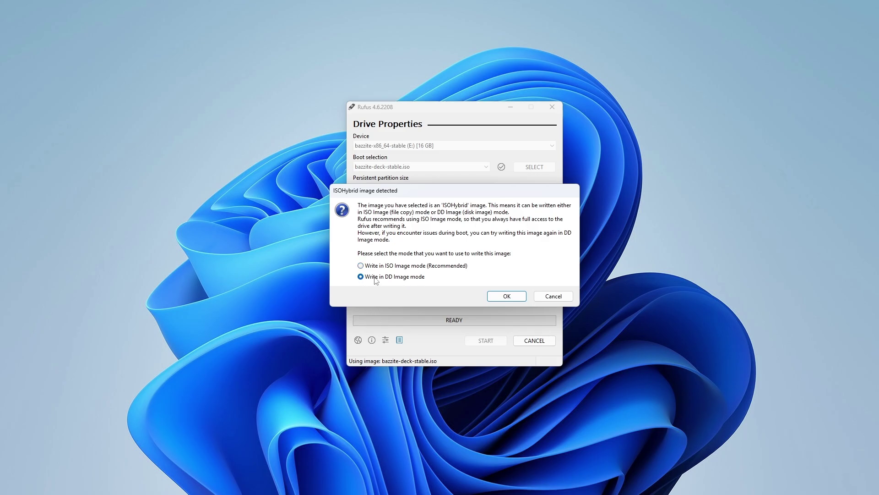
{"action": "left_click", "coordinate": [507, 297]}
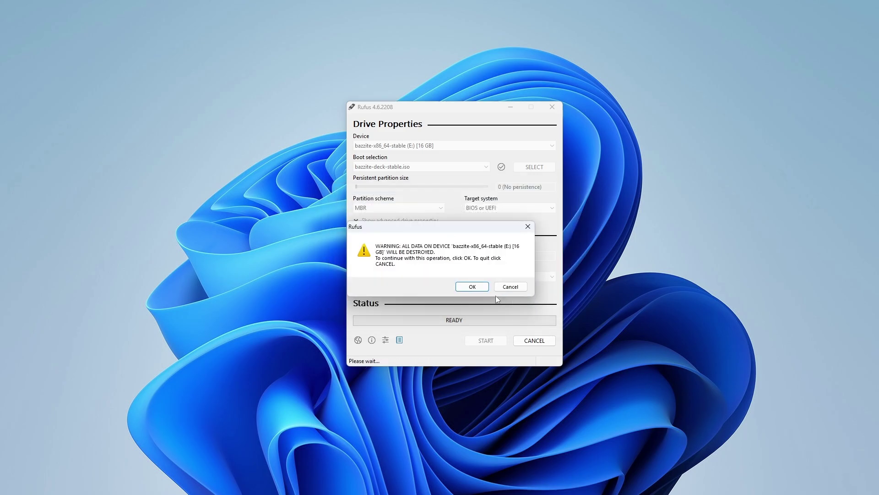
{"action": "left_click", "coordinate": [472, 288]}
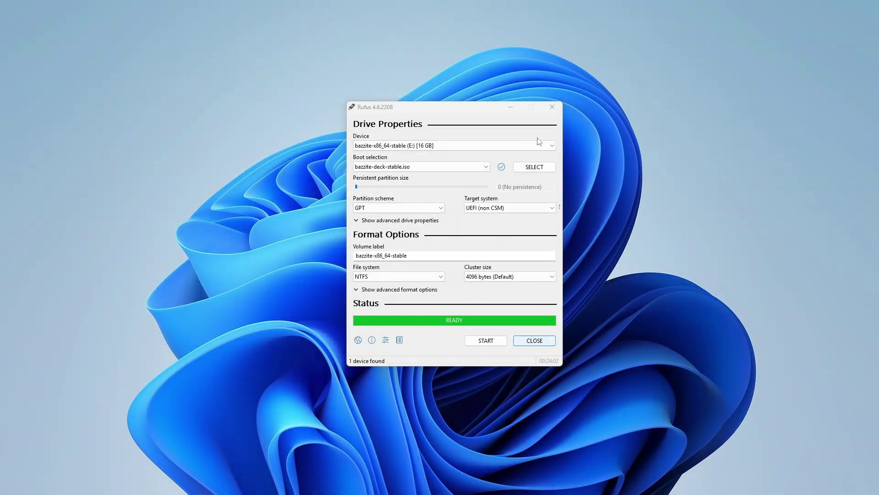
{"action": "left_click", "coordinate": [545, 344]}
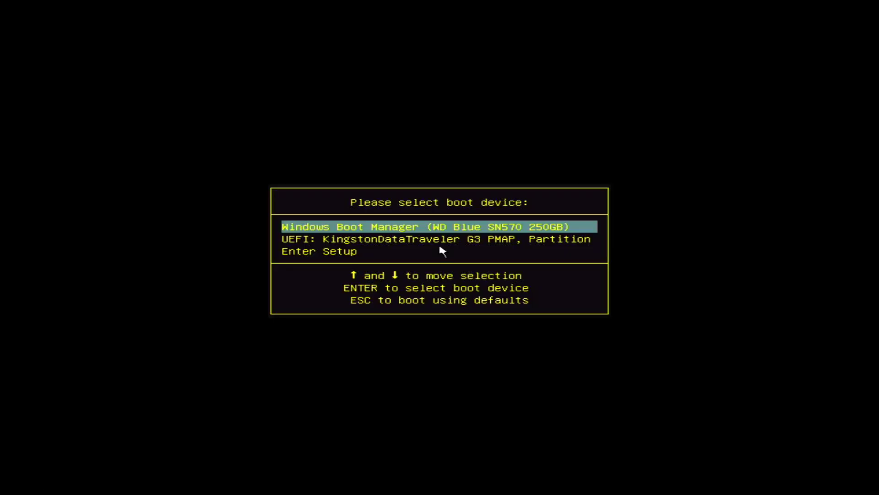
Boot from UEFI: KingstonDataTraveler G3 PMAP, Partition in the boot device menu
{"action": "left_click", "coordinate": [453, 241]}
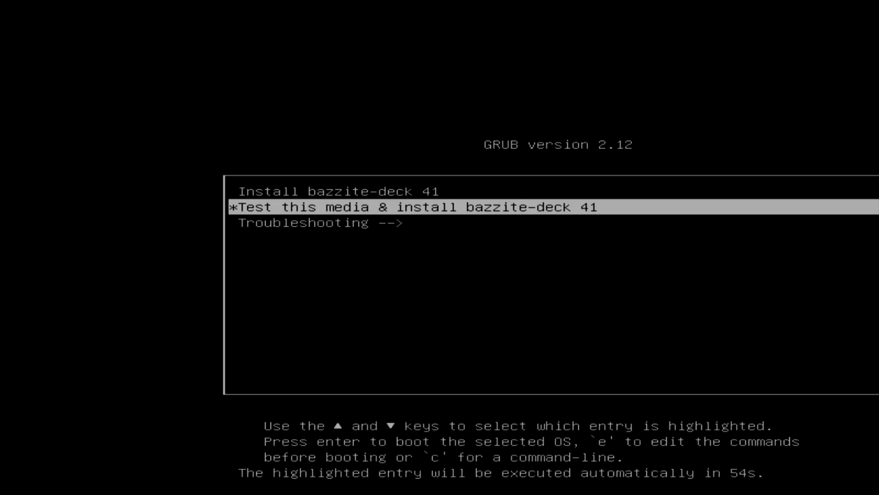
Select 'Install bazzite-deck 41' in GRUB, skipping the media test, and boot it
{"action": "key", "text": "Up"}
{"action": "key", "text": "Return"}
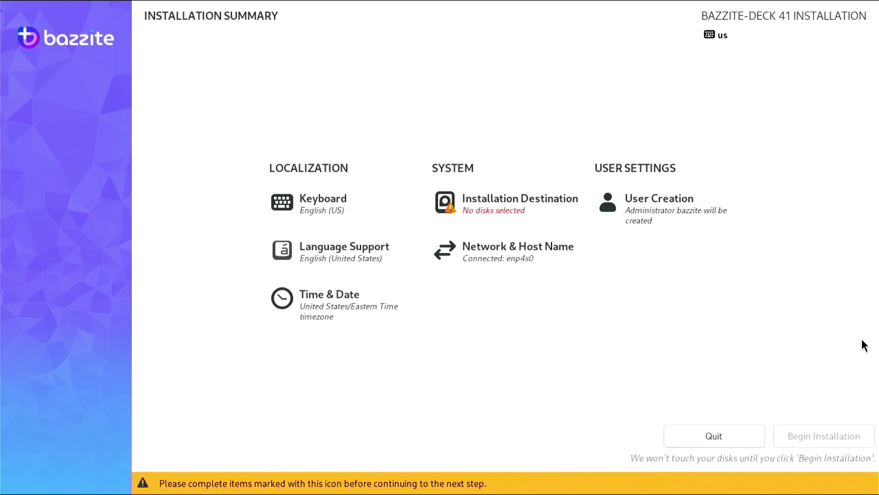
Set the ATA Samsung SSD as installation destination with Custom storage configuration
{"action": "left_click", "coordinate": [508, 205]}
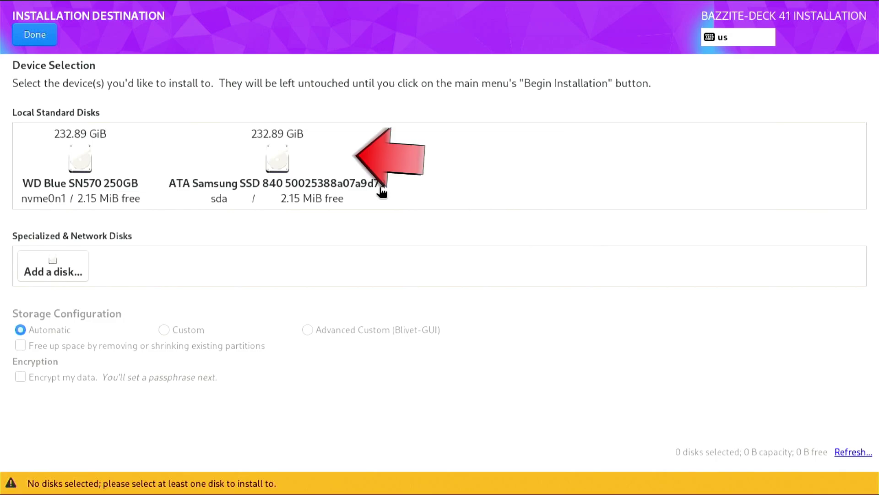
{"action": "left_click", "coordinate": [290, 168]}
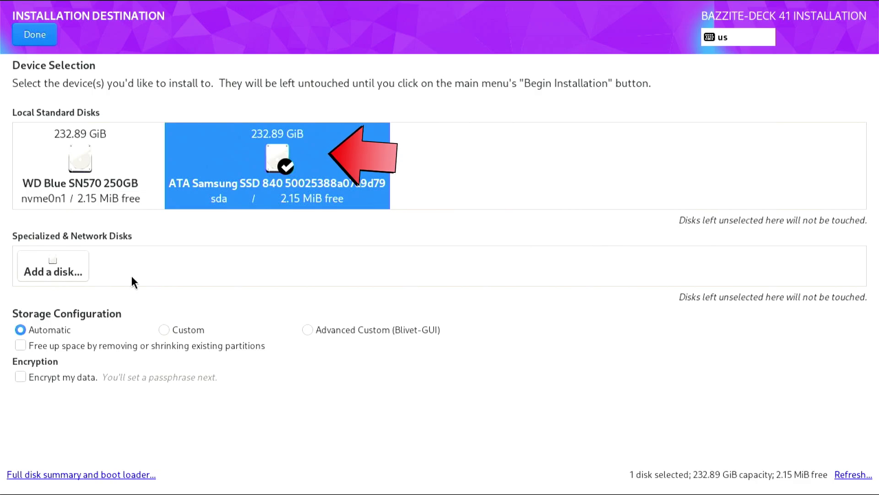
{"action": "left_click", "coordinate": [166, 330]}
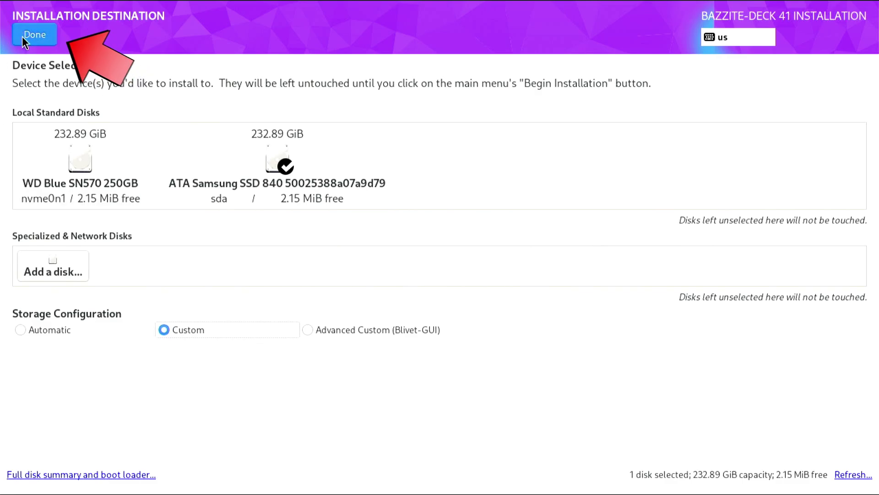
{"action": "left_click", "coordinate": [43, 40]}
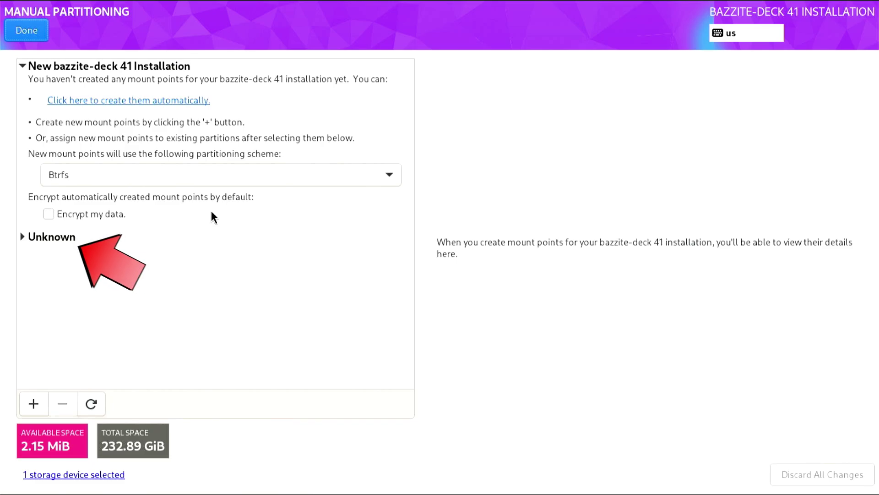
Delete the old ntfs partition sda1 from the Samsung SSD
{"action": "left_click", "coordinate": [22, 237]}
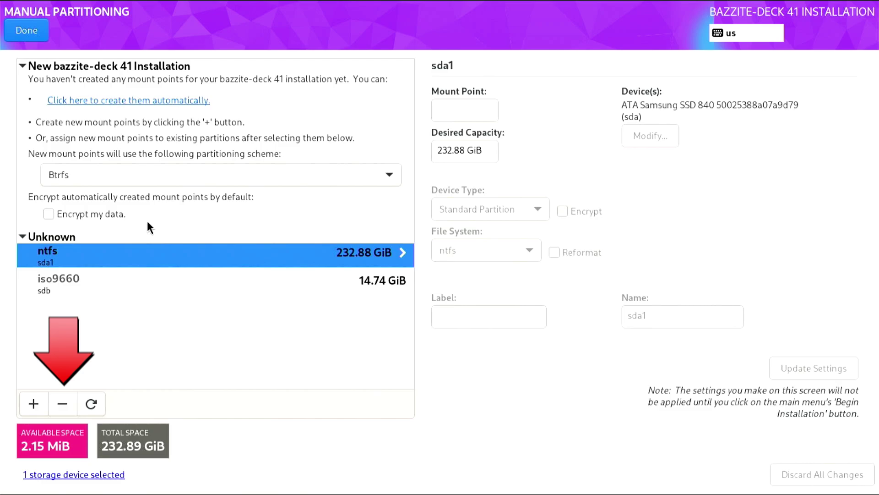
{"action": "left_click", "coordinate": [62, 401]}
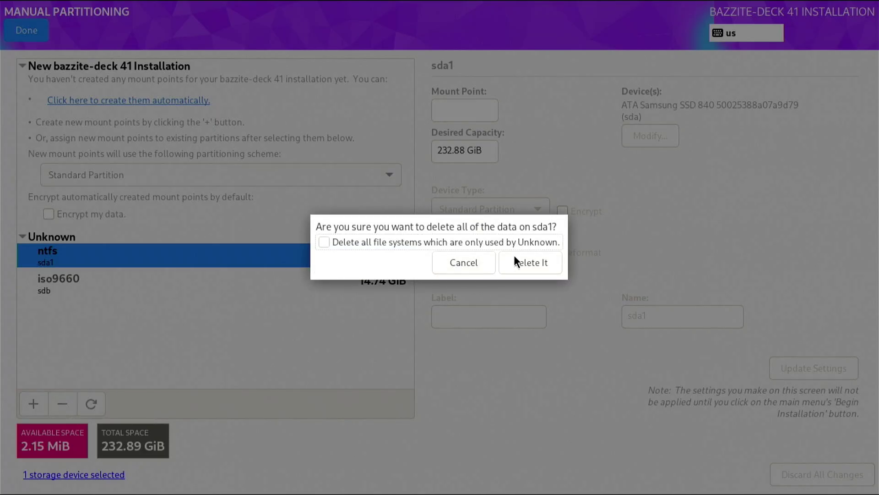
{"action": "left_click", "coordinate": [523, 266]}
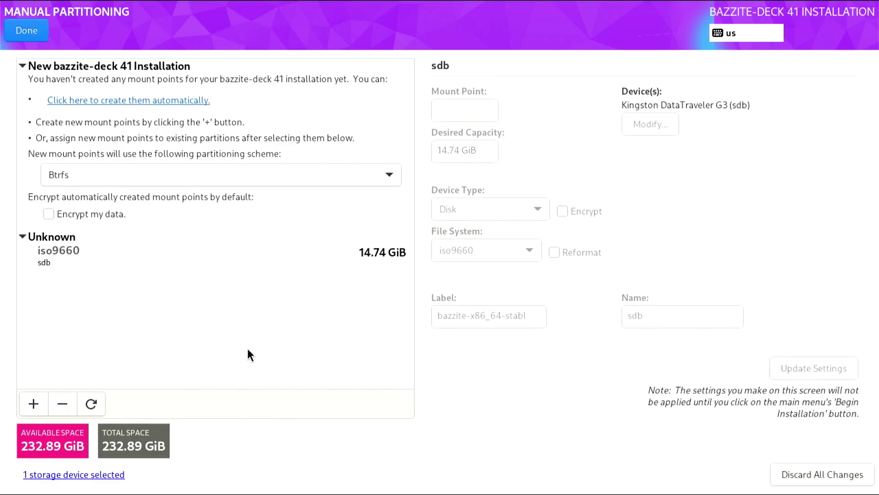
Create the mount points automatically, finish partitioning and accept the changes
{"action": "left_click", "coordinate": [95, 102]}
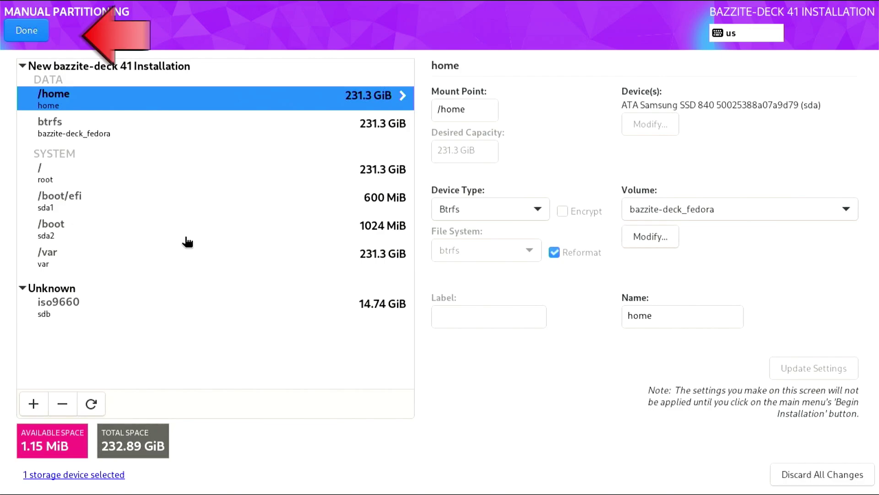
{"action": "left_click", "coordinate": [23, 32]}
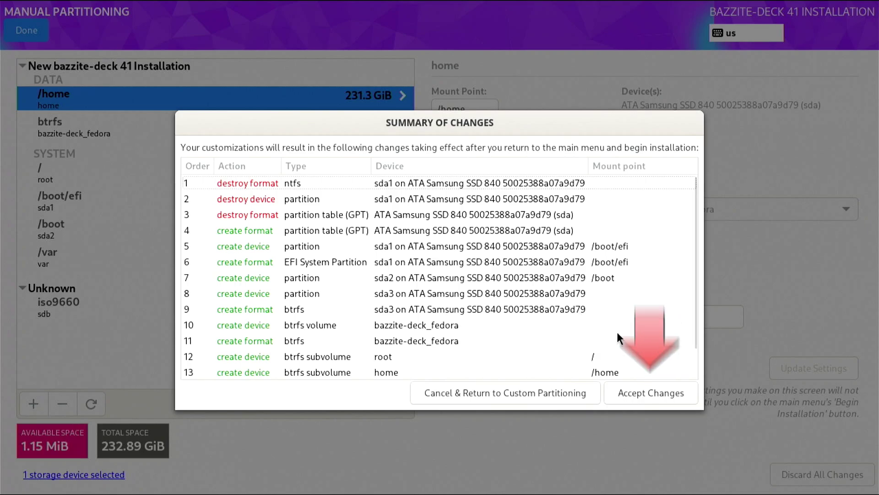
{"action": "left_click", "coordinate": [654, 394]}
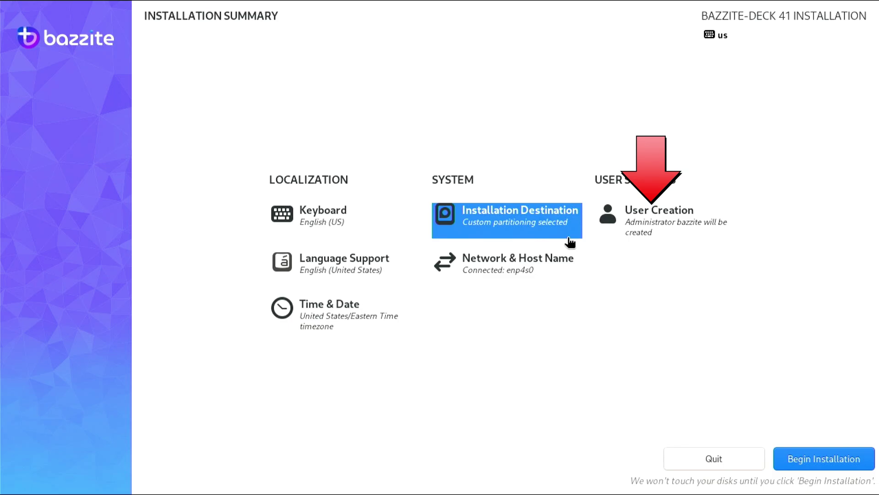
Uncheck 'Require a password' in User Creation, begin installation, and reboot when complete
{"action": "left_click", "coordinate": [618, 212]}
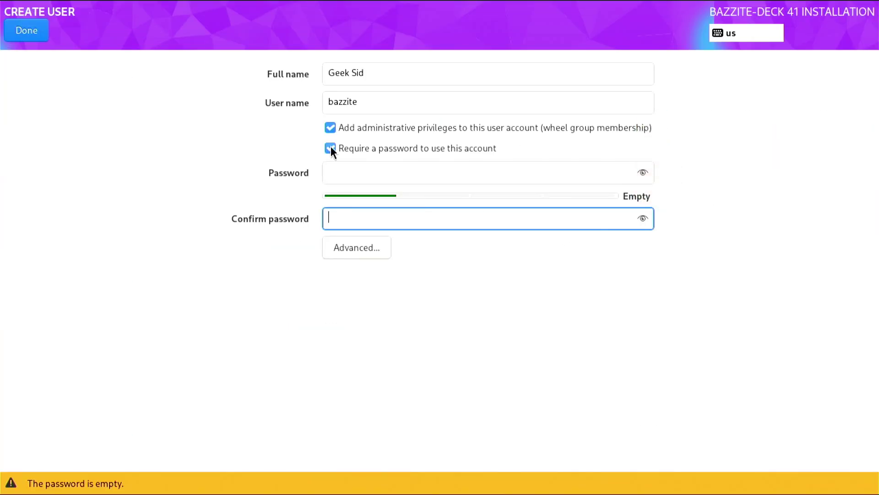
{"action": "left_click", "coordinate": [330, 148]}
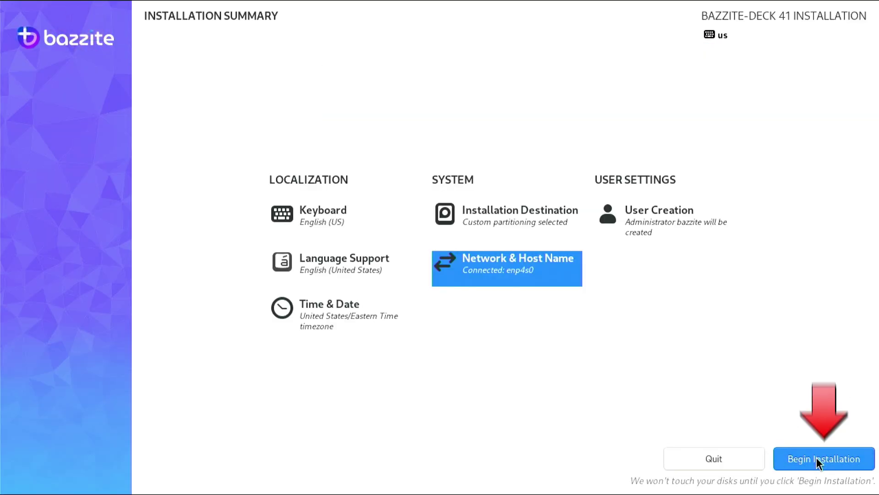
{"action": "left_click", "coordinate": [816, 457]}
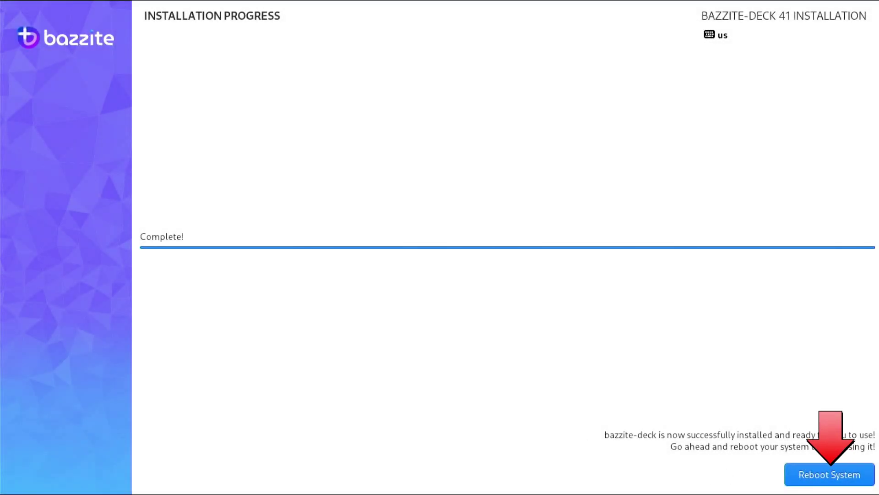
{"action": "left_click", "coordinate": [808, 481]}
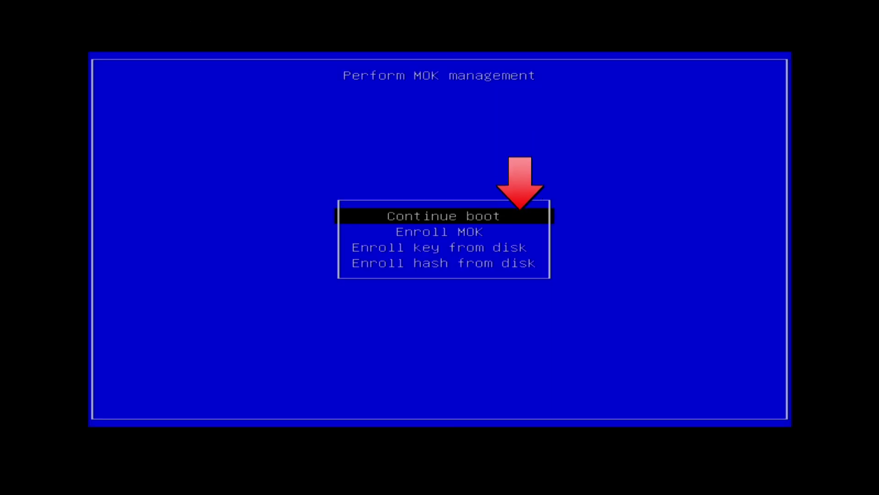
Choose 'Continue boot' in MOK manager to start Bazzite without enrolling a key
{"action": "key", "text": "Return"}
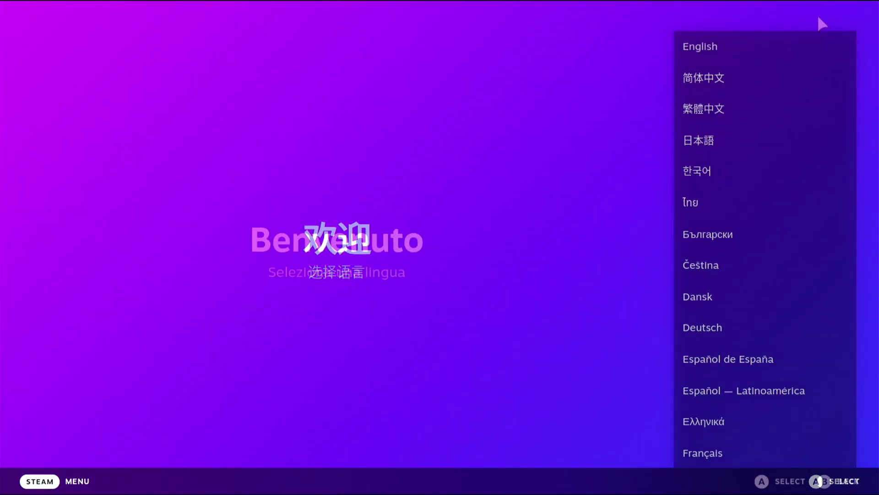
Choose English as the Steam setup language, then bring up the Steam side menu at sign-in
{"action": "left_click", "coordinate": [825, 60]}
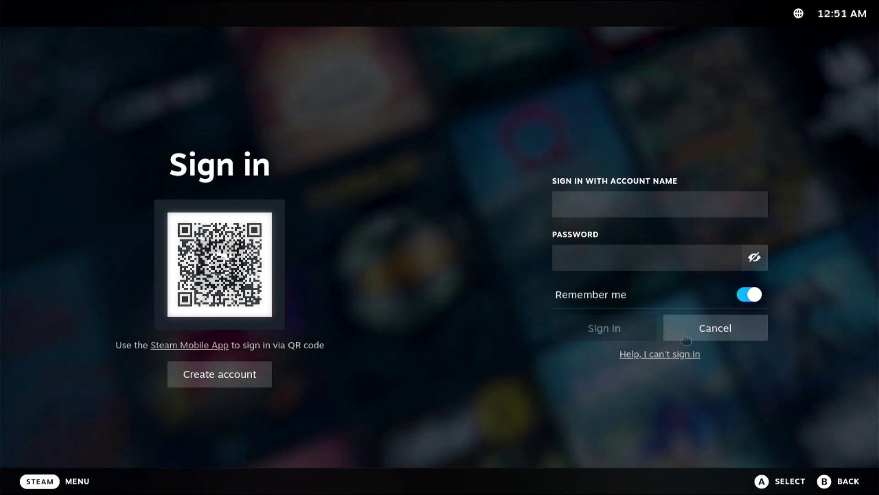
{"action": "left_click", "coordinate": [62, 480]}
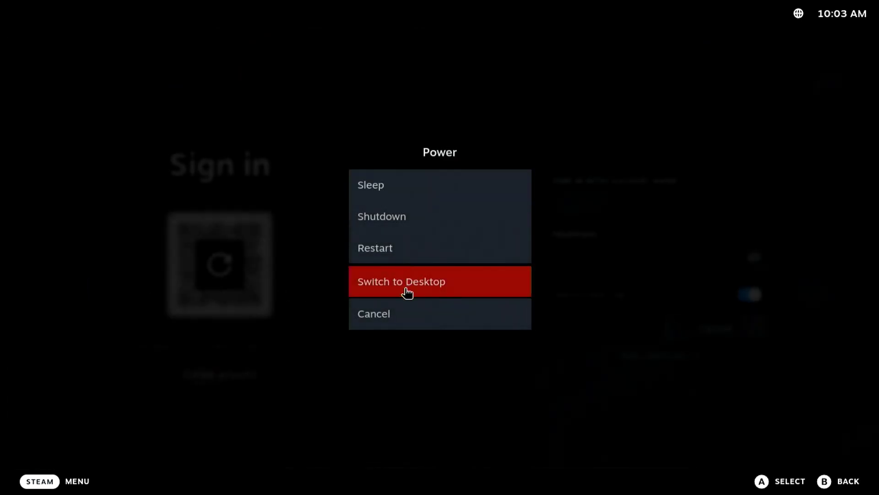
Choose Switch to Desktop from Steam's Power menu to load KDE Plasma
{"action": "left_click", "coordinate": [407, 282]}
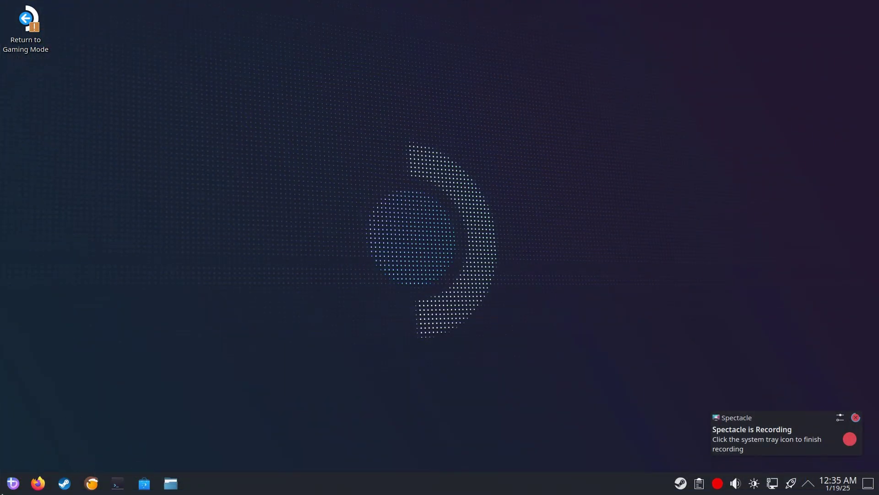
Launch Info Center from the System category and highlight the Ryzen 5 8500G processor line
{"action": "key", "text": "super"}
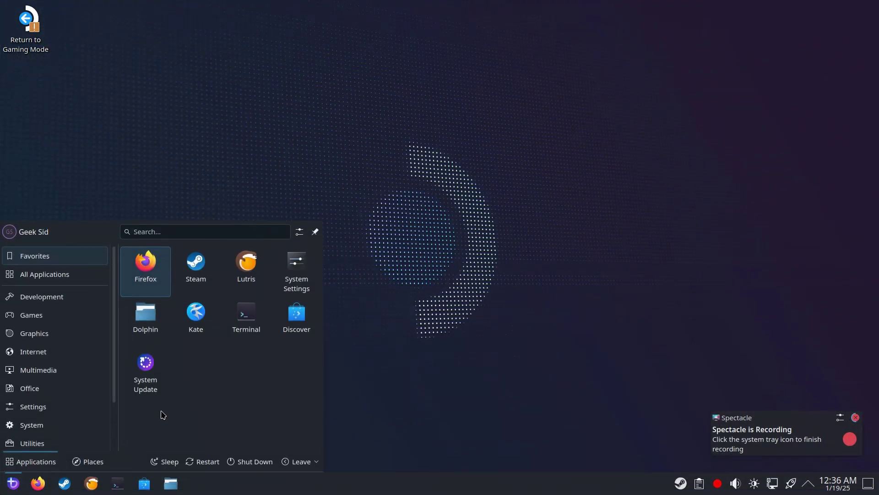
{"action": "left_click", "coordinate": [47, 425]}
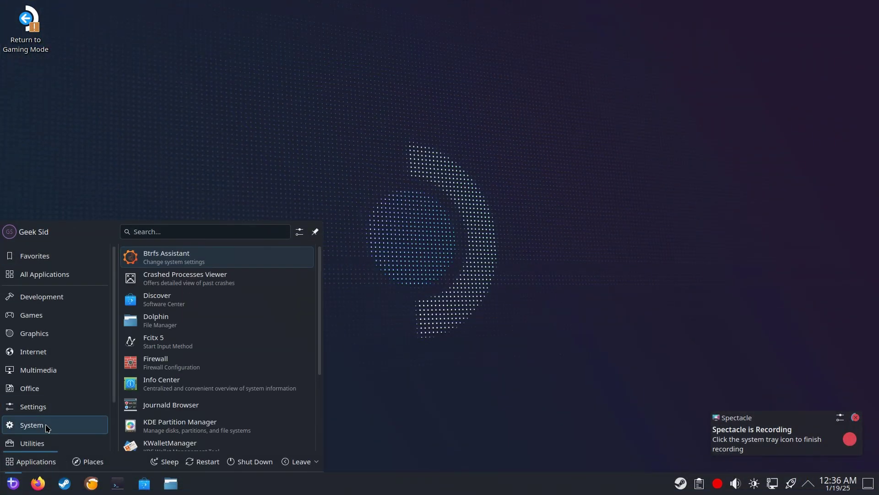
{"action": "left_click", "coordinate": [190, 380]}
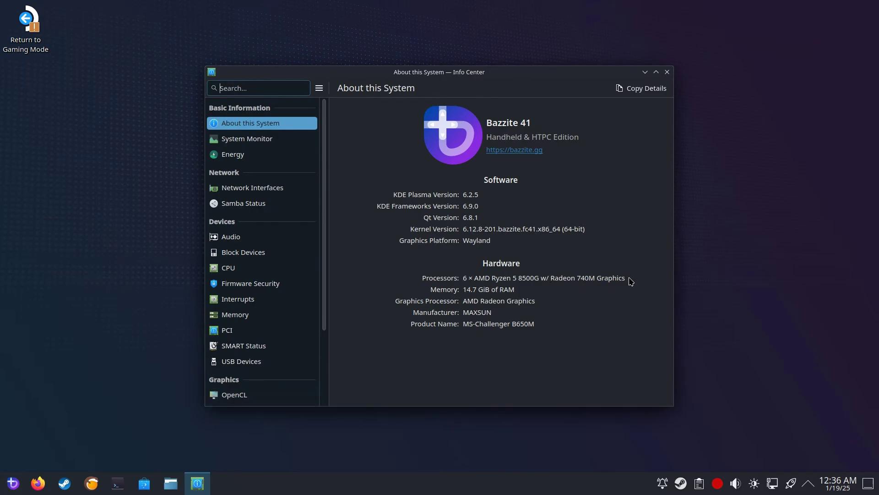
{"action": "left_click_drag", "start_coordinate": [464, 275], "coordinate": [670, 281]}
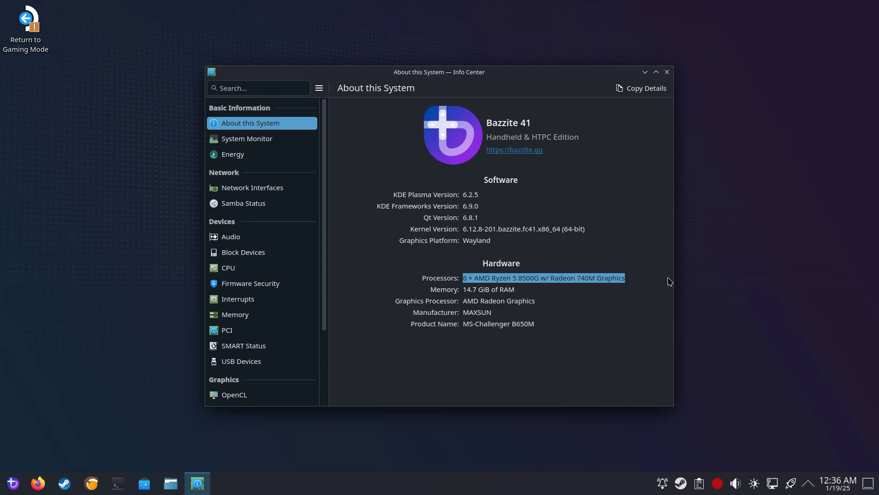